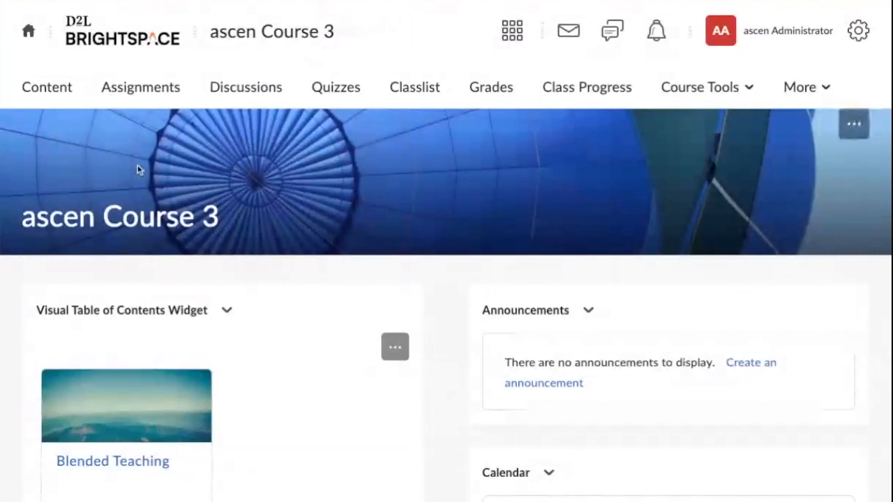
Step: Open the content area of ascen Course 3
{"action": "scroll", "coordinate": [61, 100], "scroll_direction": "down", "scroll_amount": 1}
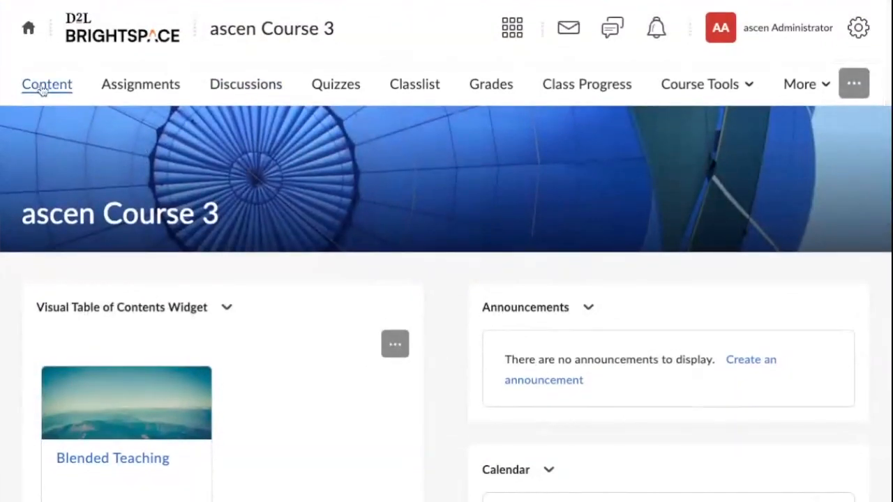
{"action": "left_click", "coordinate": [47, 91]}
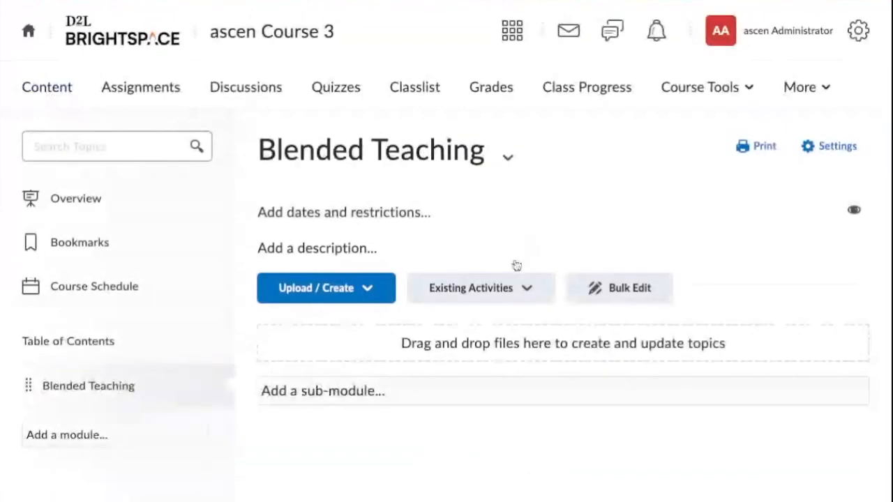
Step: Open Blended Teaching - Add Dev Content as an existing activity for the Blended Teaching module and look through the available classbooks
{"action": "left_click", "coordinate": [524, 296]}
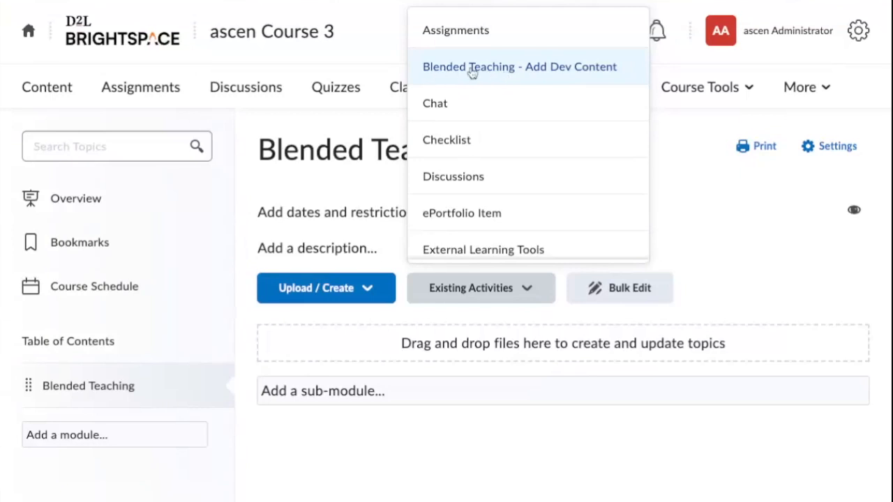
{"action": "left_click", "coordinate": [438, 74]}
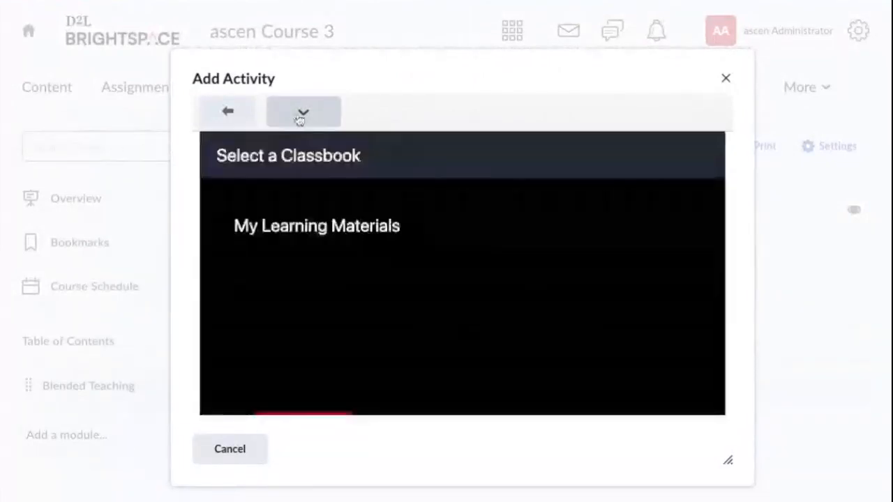
{"action": "left_click", "coordinate": [302, 113]}
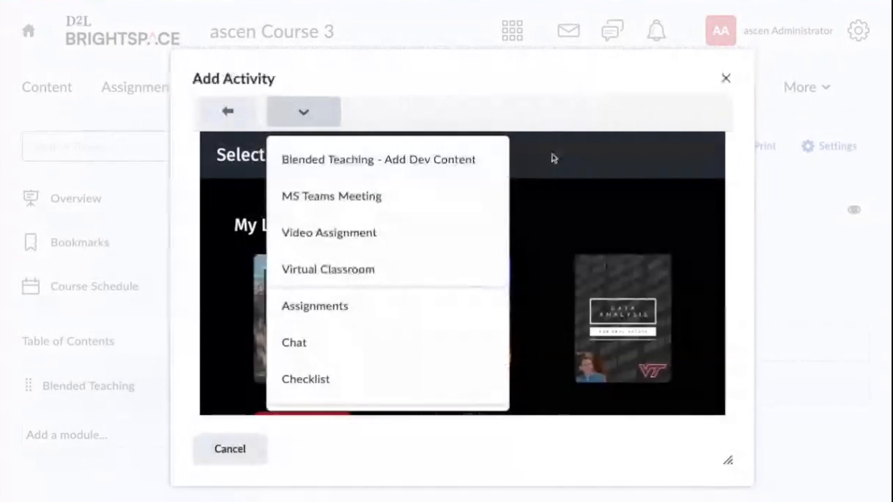
{"action": "left_click", "coordinate": [301, 116]}
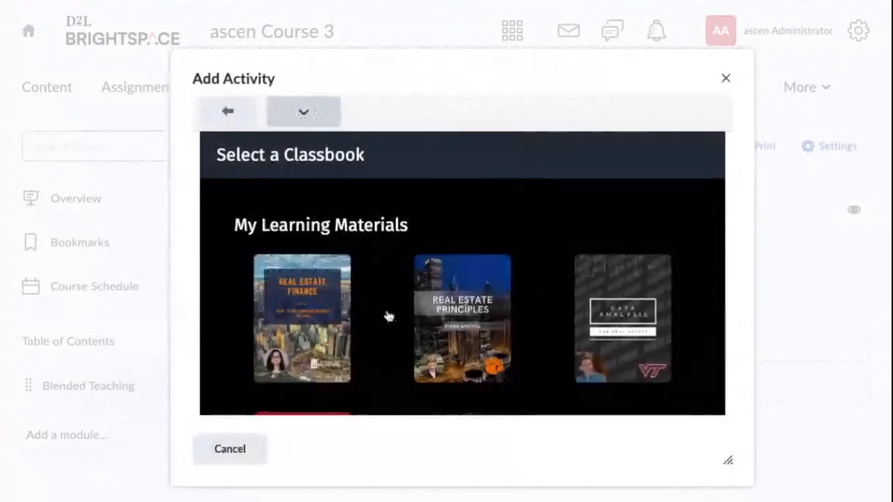
{"action": "scroll", "coordinate": [374, 349], "scroll_direction": "down", "scroll_amount": 3}
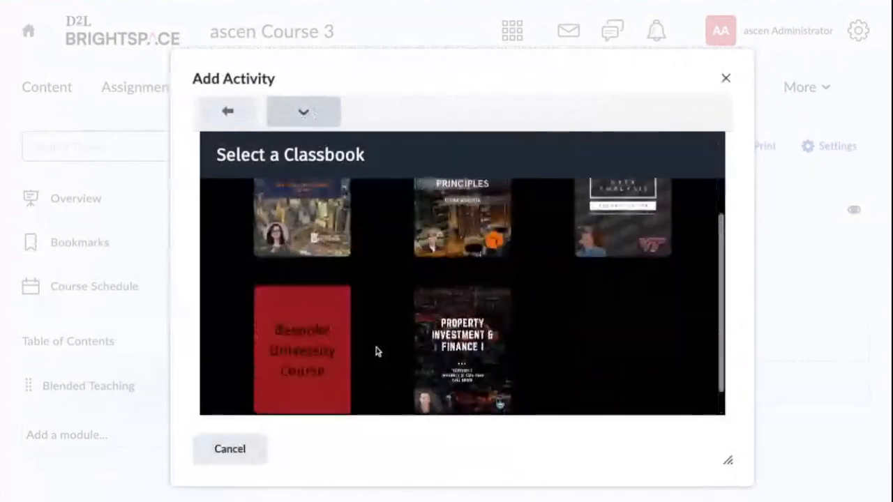
{"action": "scroll", "coordinate": [376, 342], "scroll_direction": "up", "scroll_amount": 3}
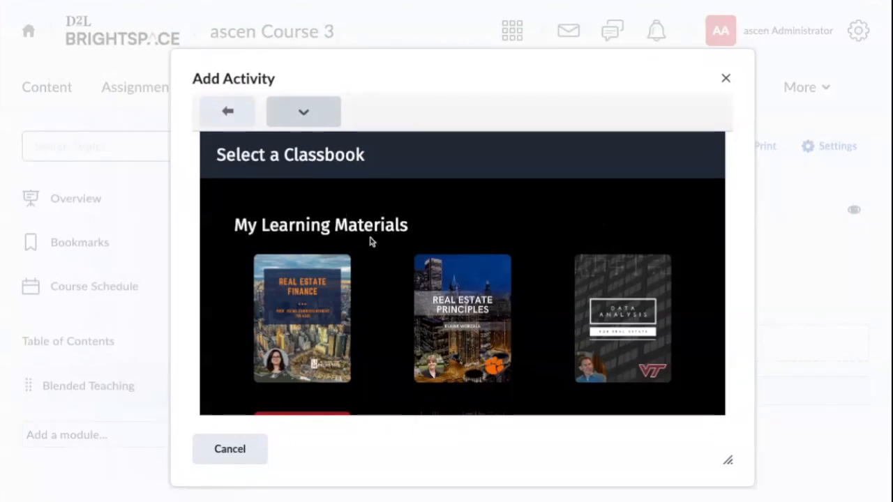
{"action": "scroll", "coordinate": [377, 254], "scroll_direction": "down", "scroll_amount": 1}
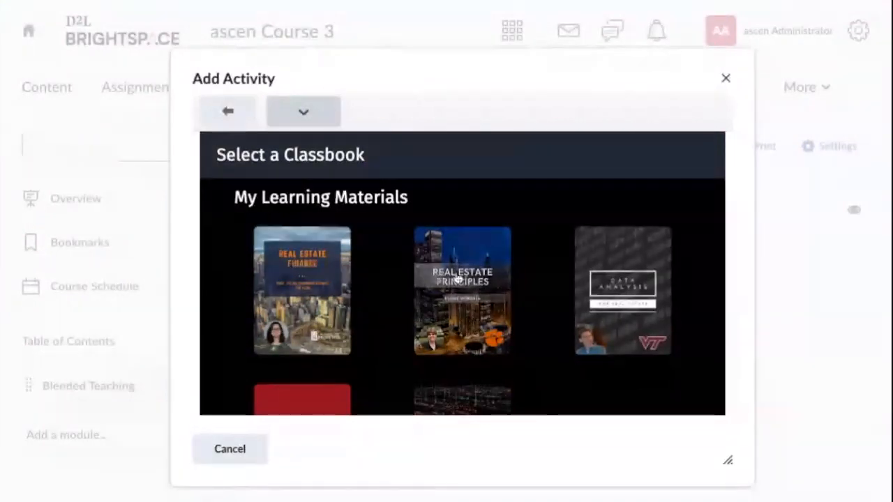
Step: Review the module list of the Real Estate Principles classbook, then close the activity dialog without adding anything
{"action": "left_click", "coordinate": [491, 281]}
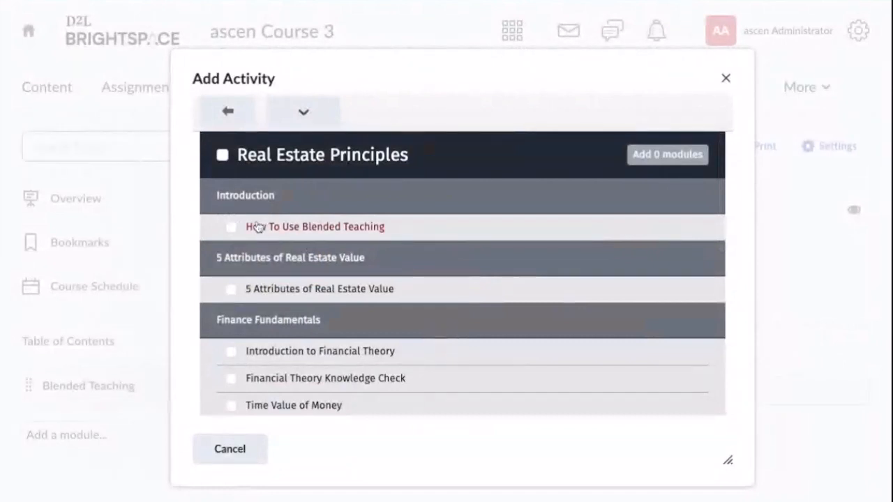
{"action": "scroll", "coordinate": [311, 307], "scroll_direction": "down", "scroll_amount": 10}
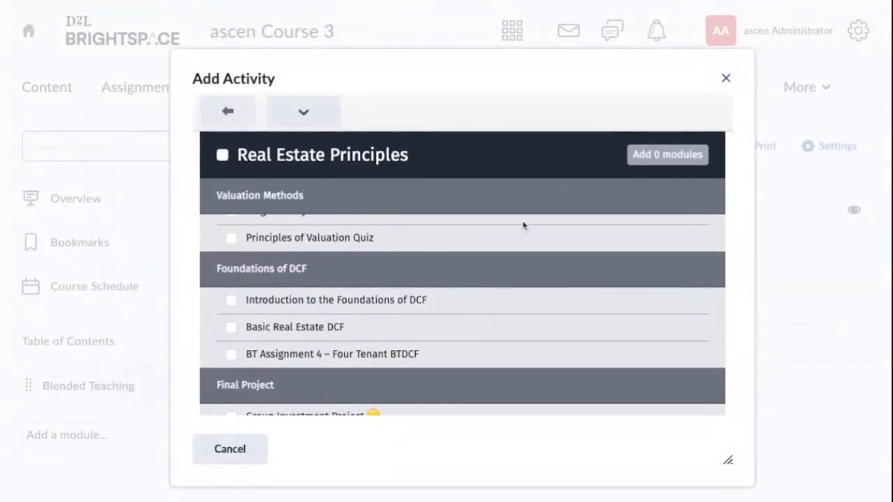
{"action": "scroll", "coordinate": [433, 298], "scroll_direction": "up", "scroll_amount": 5}
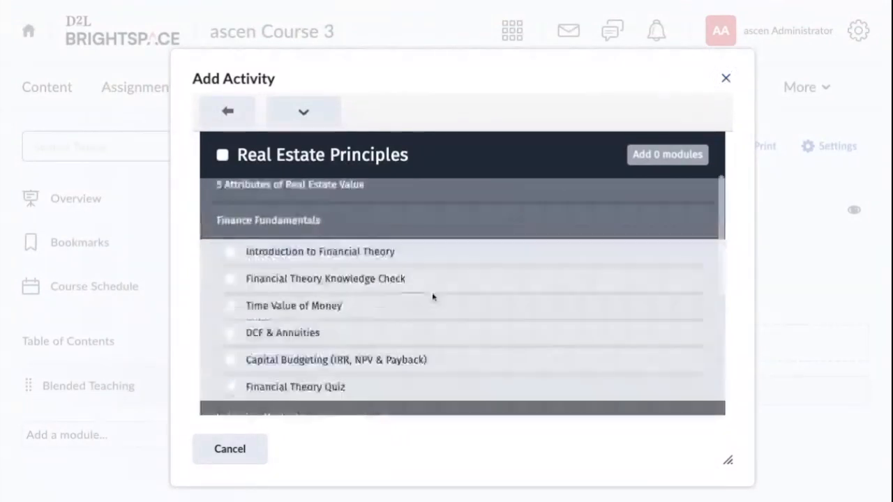
{"action": "scroll", "coordinate": [432, 298], "scroll_direction": "up", "scroll_amount": 2}
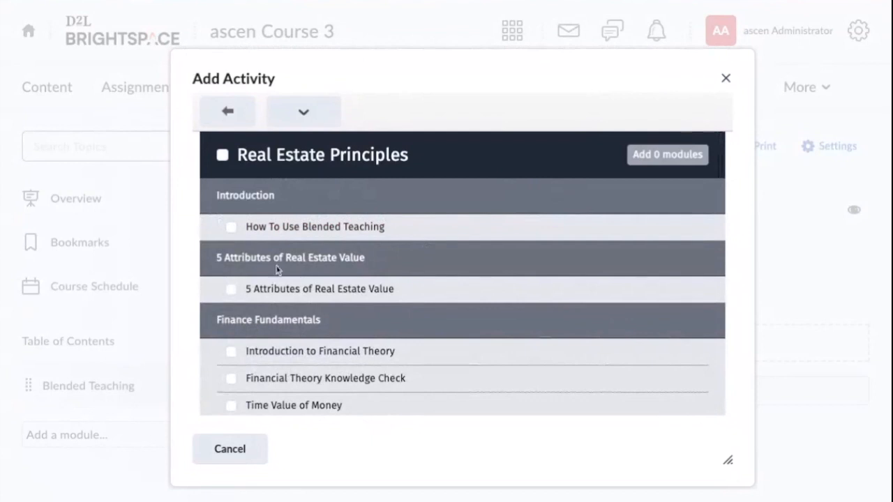
{"action": "left_click", "coordinate": [726, 80]}
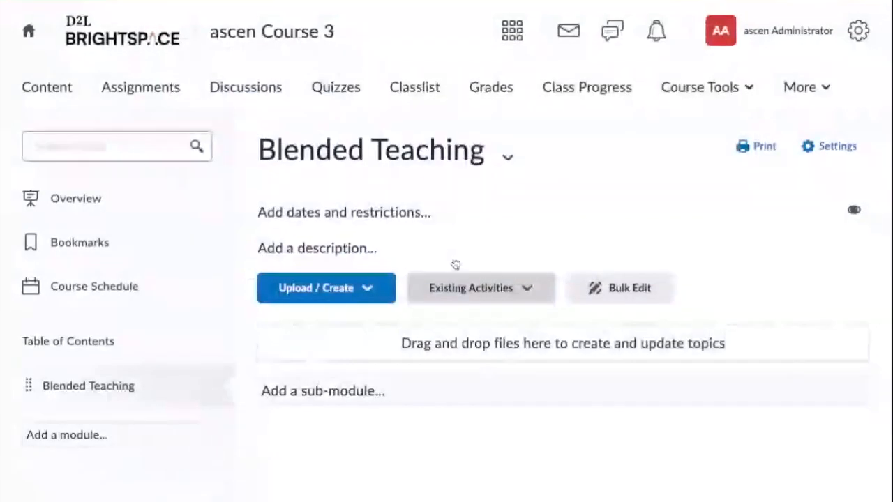
Step: Add a sub-module named "Introduction" to the Blended Teaching module
{"action": "left_click", "coordinate": [314, 391]}
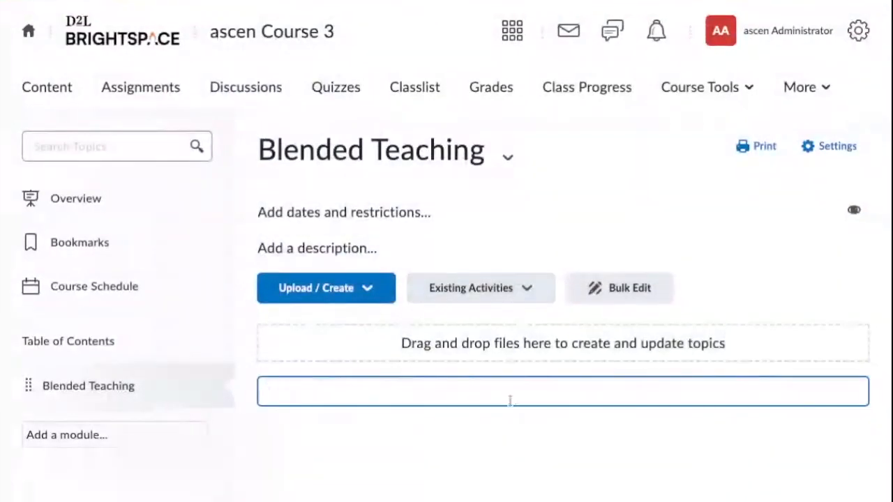
{"action": "type", "text": "Introductionb"}
{"action": "key", "text": "Return"}
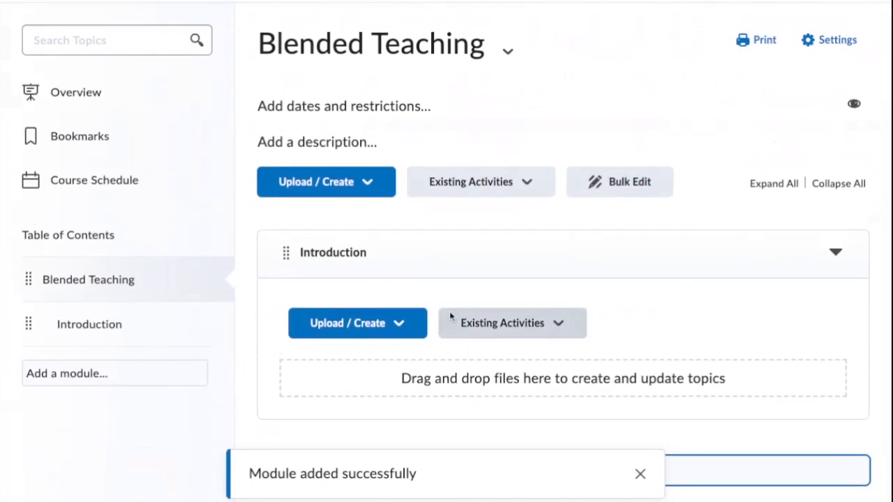
Step: Add How To Use Blended Teaching from the Real Estate Principles classbook to the Introduction sub-module through Blended Teaching - Add Dev Content
{"action": "left_click", "coordinate": [531, 326]}
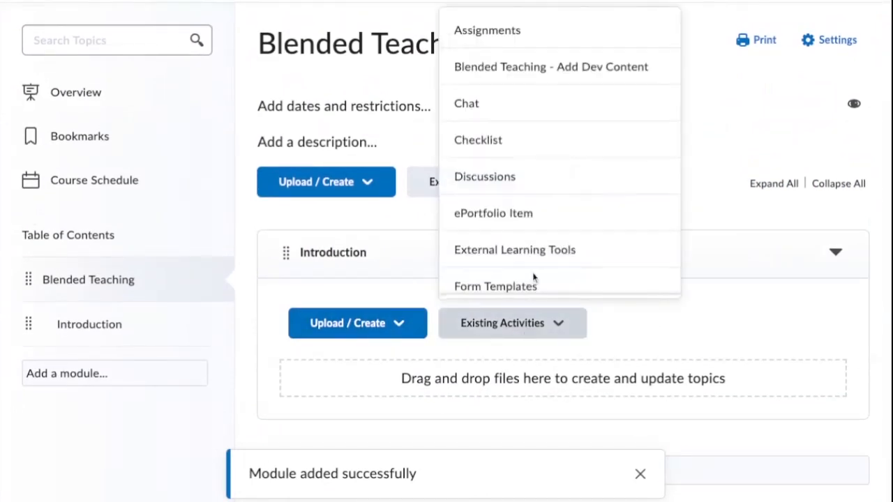
{"action": "left_click", "coordinate": [521, 78]}
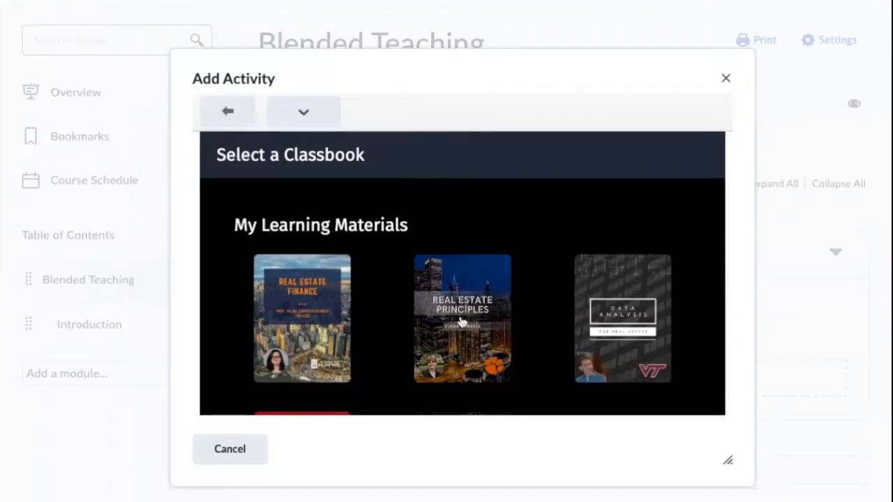
{"action": "left_click", "coordinate": [455, 323]}
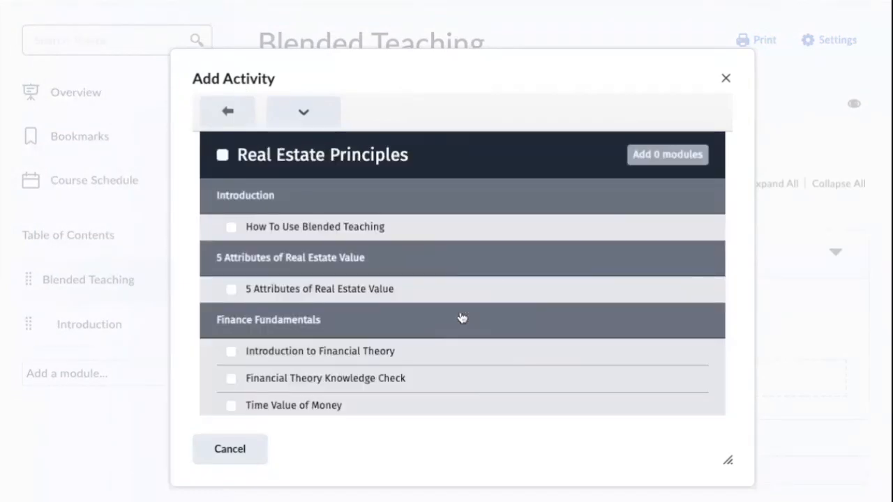
{"action": "left_click", "coordinate": [231, 227]}
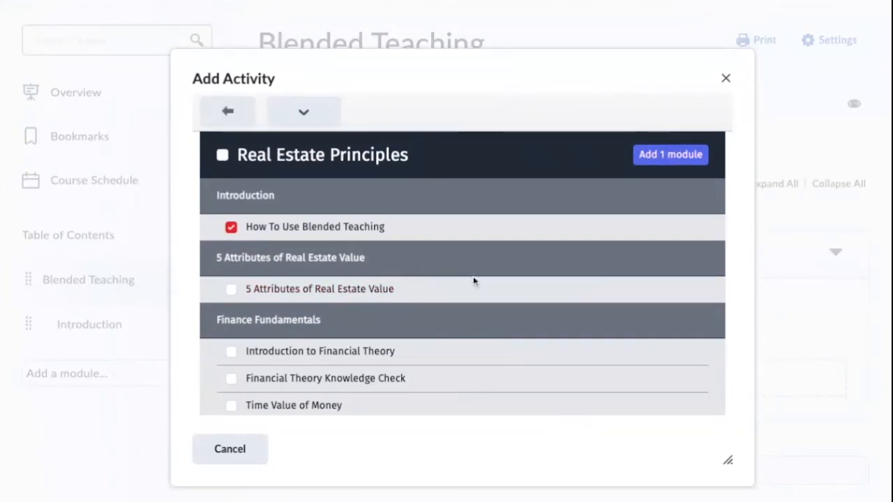
{"action": "left_click", "coordinate": [644, 151]}
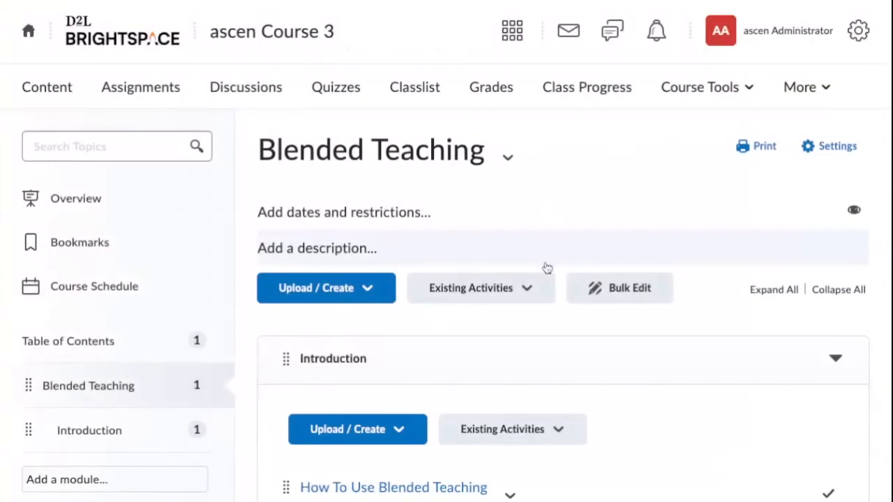
Step: Add a sub-module named "5 Attributes" below Introduction in the Blended Teaching module
{"action": "scroll", "coordinate": [558, 279], "scroll_direction": "down", "scroll_amount": 2}
{"action": "left_click", "coordinate": [330, 481]}
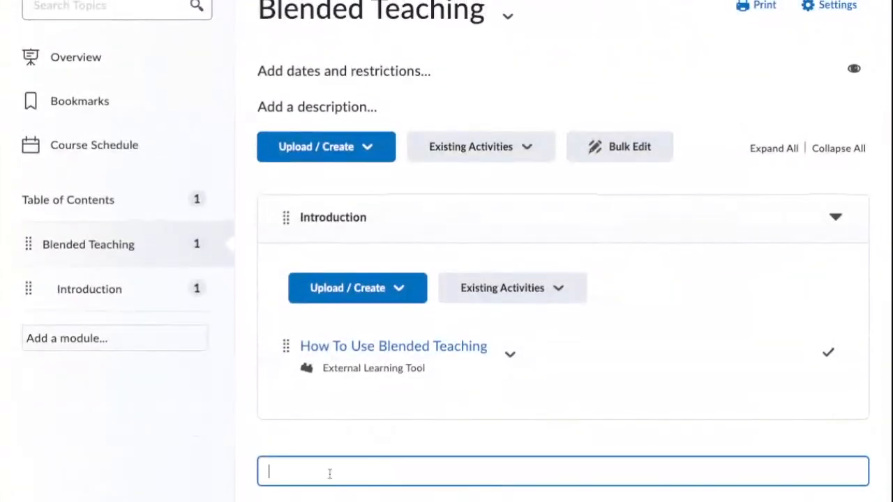
{"action": "type", "text": "5 Attribiut"}
{"action": "type", "text": "ute"}
{"action": "key", "text": "Return"}
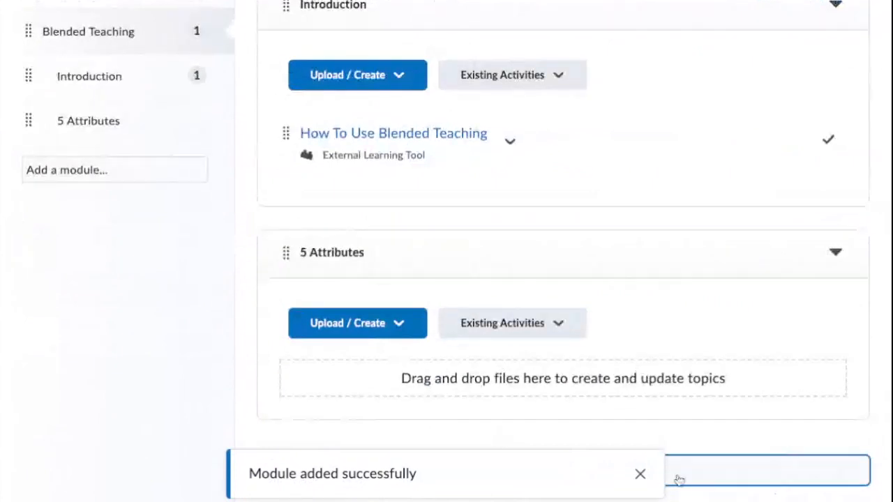
Step: Add 5 Attributes of Real Estate Value from the Real Estate Principles classbook to the 5 Attributes sub-module
{"action": "left_click", "coordinate": [384, 325]}
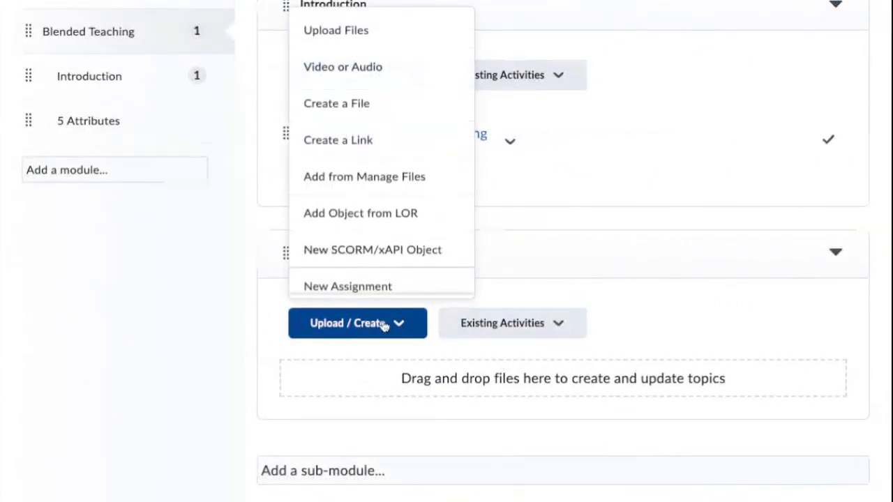
{"action": "left_click", "coordinate": [513, 323]}
{"action": "left_click", "coordinate": [475, 241]}
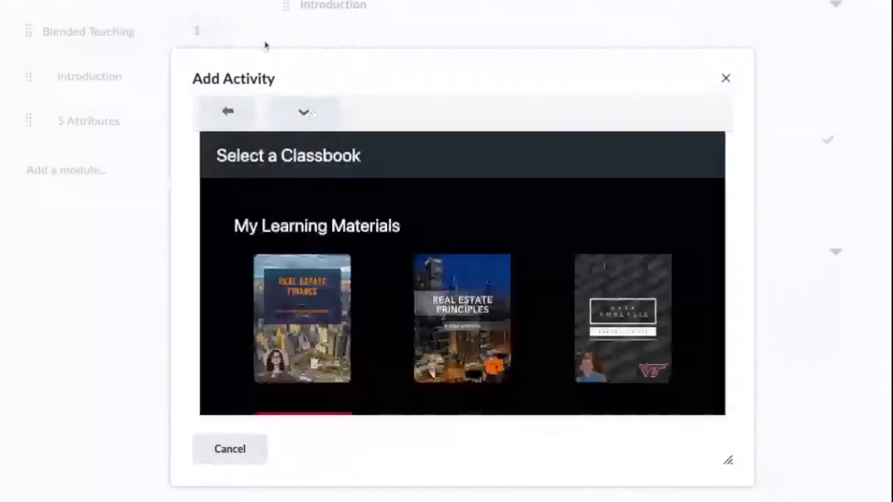
{"action": "left_click", "coordinate": [433, 285]}
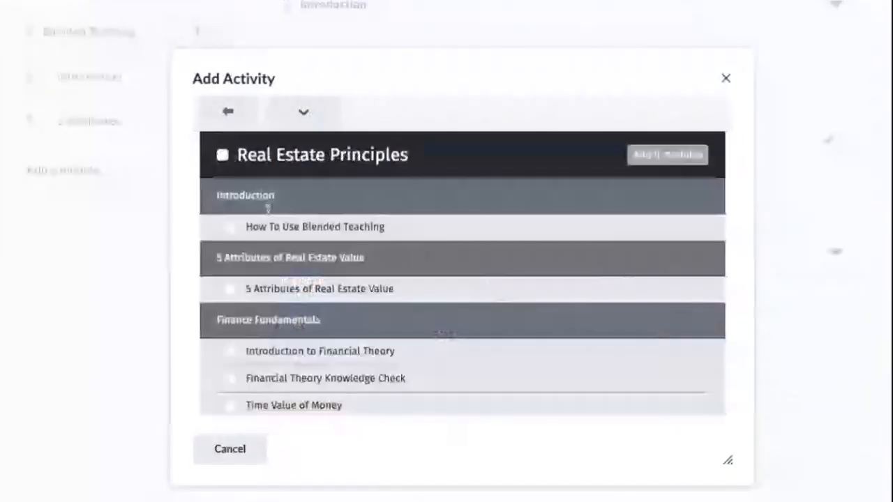
{"action": "left_click", "coordinate": [231, 289]}
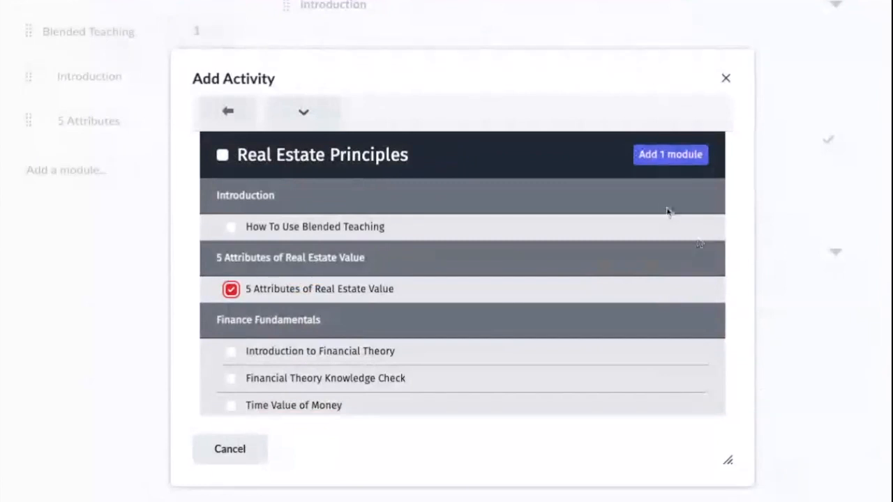
{"action": "left_click", "coordinate": [666, 165]}
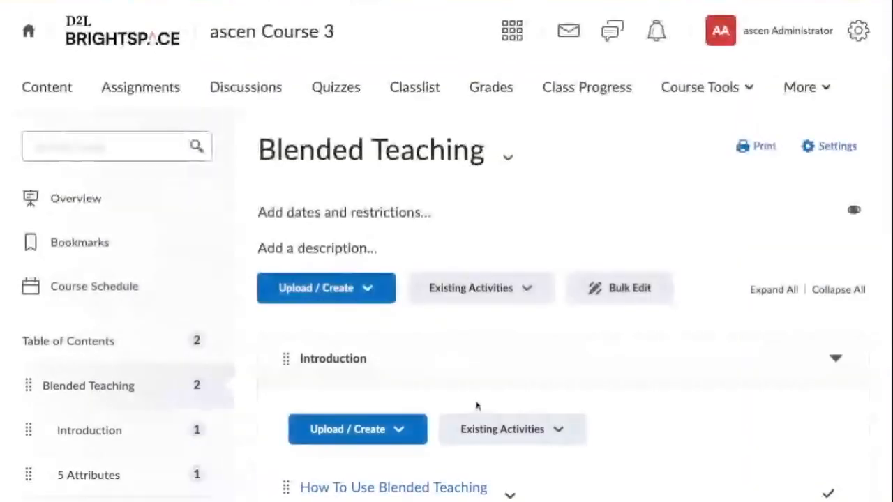
Step: Add a sub-module named "Finance Fundamentals" below 5 Attributes in the Blended Teaching module
{"action": "scroll", "coordinate": [477, 405], "scroll_direction": "down", "scroll_amount": 6}
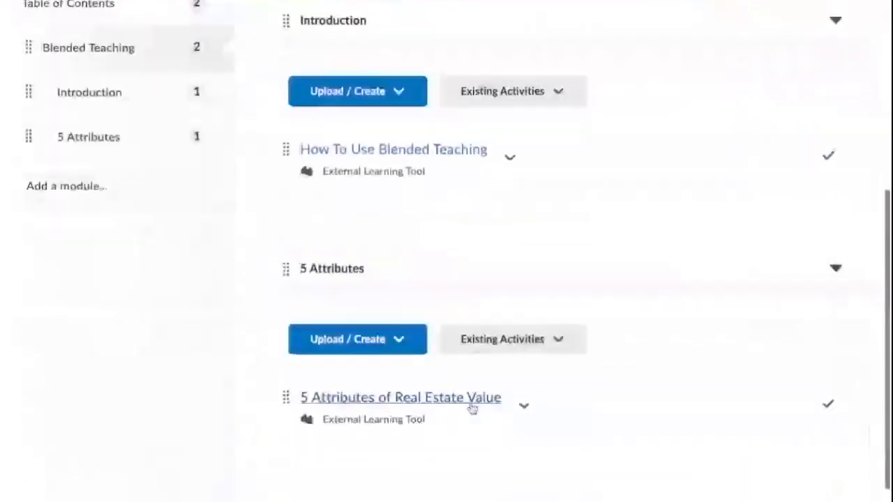
{"action": "left_click", "coordinate": [317, 469]}
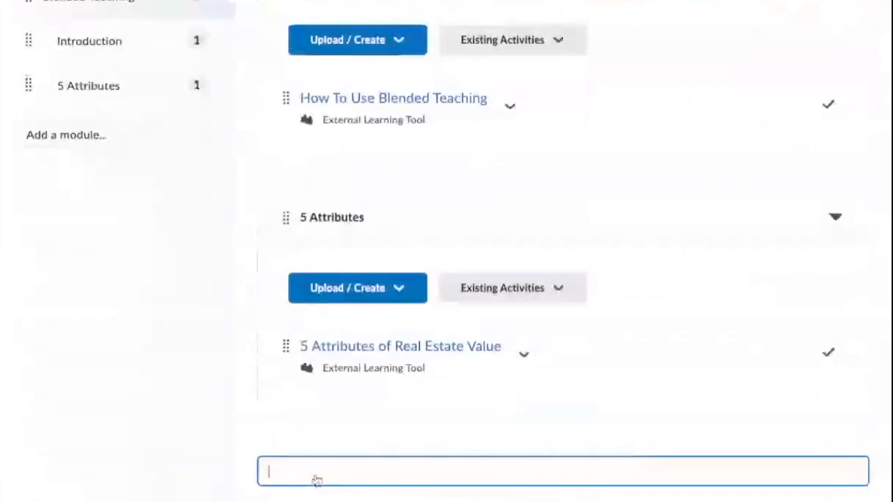
{"action": "type", "text": "Finance Fundamentals"}
{"action": "key", "text": "Return"}
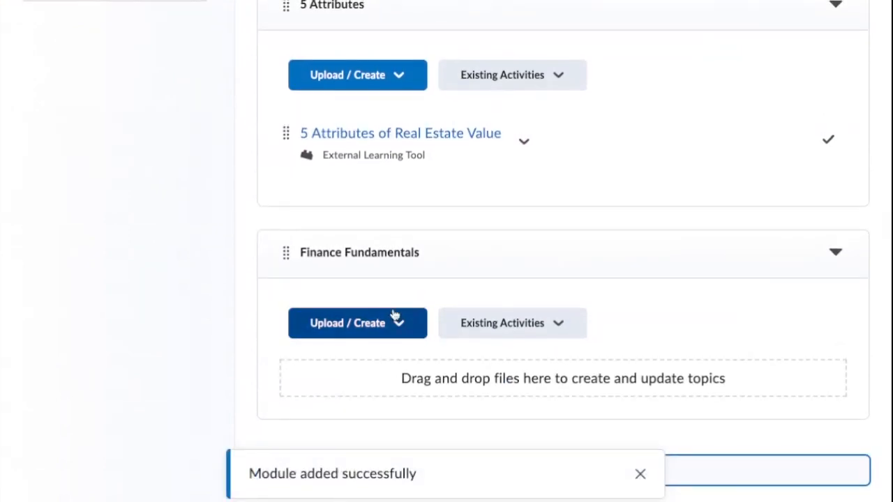
Step: Open the Real Estate Principles classbook for the Finance Fundamentals sub-module through Blended Teaching - Add Dev Content
{"action": "left_click", "coordinate": [396, 324]}
{"action": "left_click", "coordinate": [530, 323]}
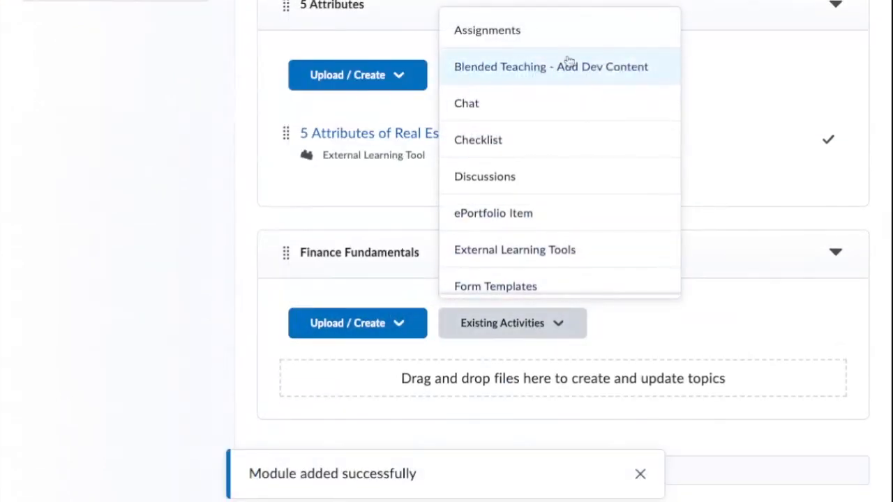
{"action": "left_click", "coordinate": [513, 69]}
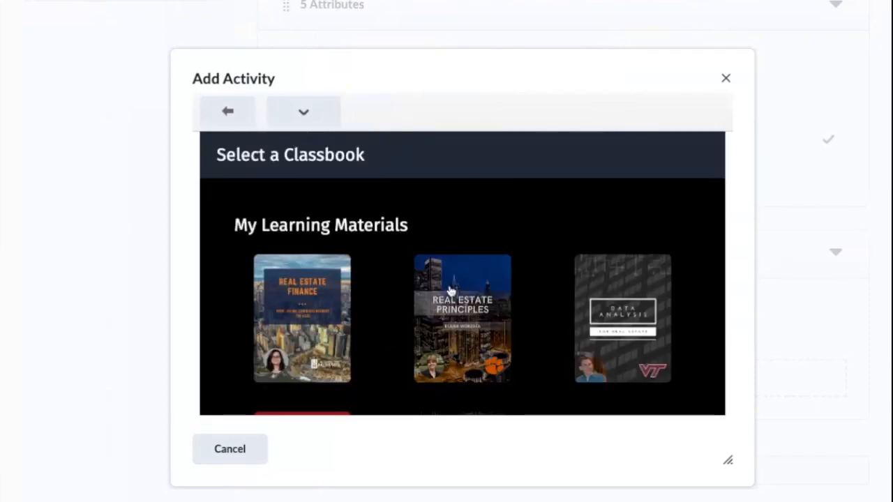
{"action": "left_click", "coordinate": [463, 321]}
{"action": "scroll", "coordinate": [389, 323], "scroll_direction": "down", "scroll_amount": 2}
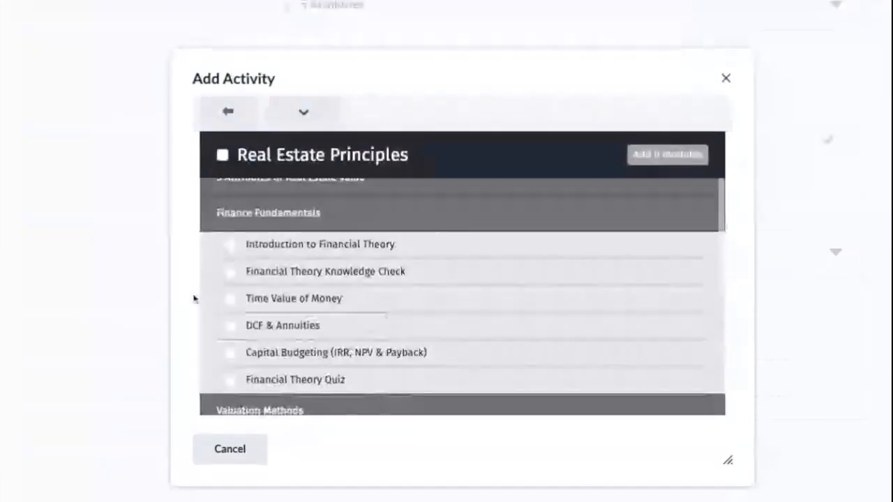
Step: Add Introduction to Financial Theory, Financial Theory Knowledge Check, Time Value of Money, DCF & Annuities and Capital Budgeting (IRR, NPV & Payback) to Finance Fundamentals
{"action": "left_click", "coordinate": [231, 244]}
{"action": "left_click", "coordinate": [231, 271]}
{"action": "left_click", "coordinate": [231, 299]}
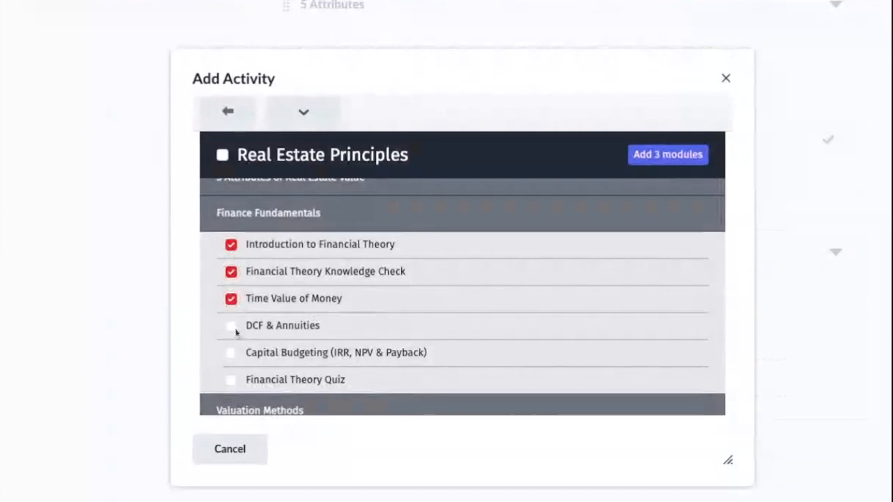
{"action": "left_click", "coordinate": [231, 326]}
{"action": "left_click", "coordinate": [231, 352]}
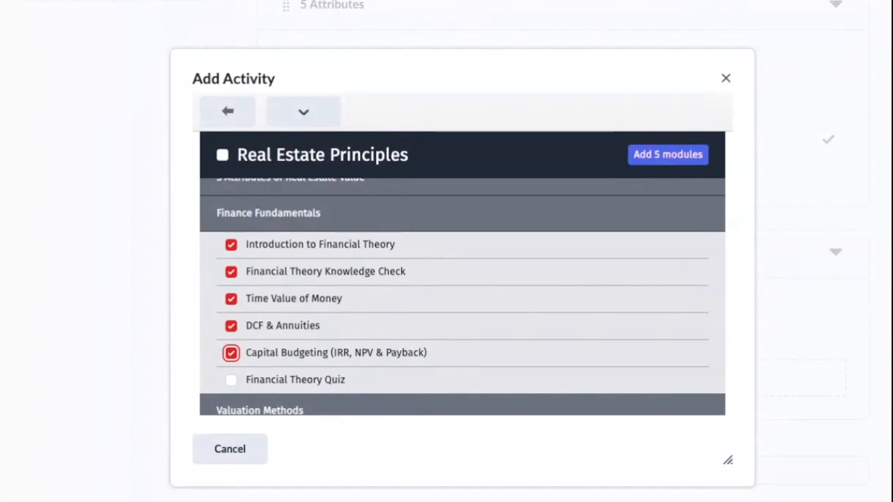
{"action": "scroll", "coordinate": [548, 195], "scroll_direction": "up", "scroll_amount": 3}
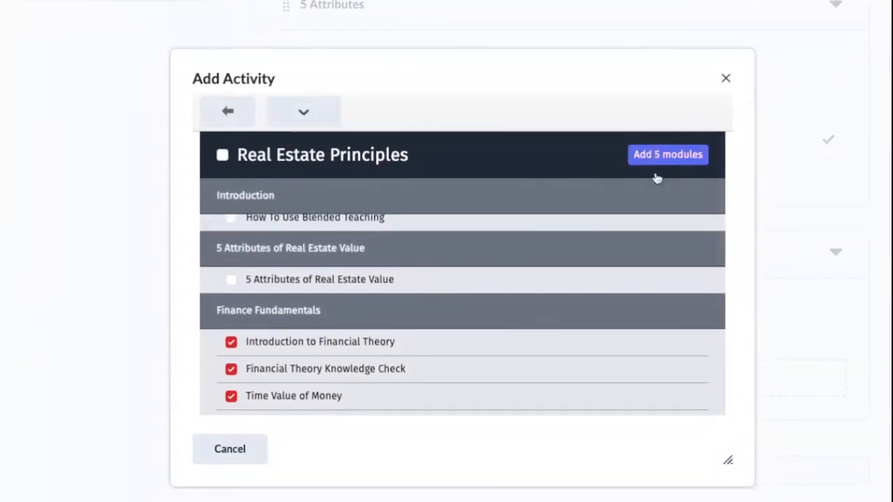
{"action": "left_click", "coordinate": [673, 156]}
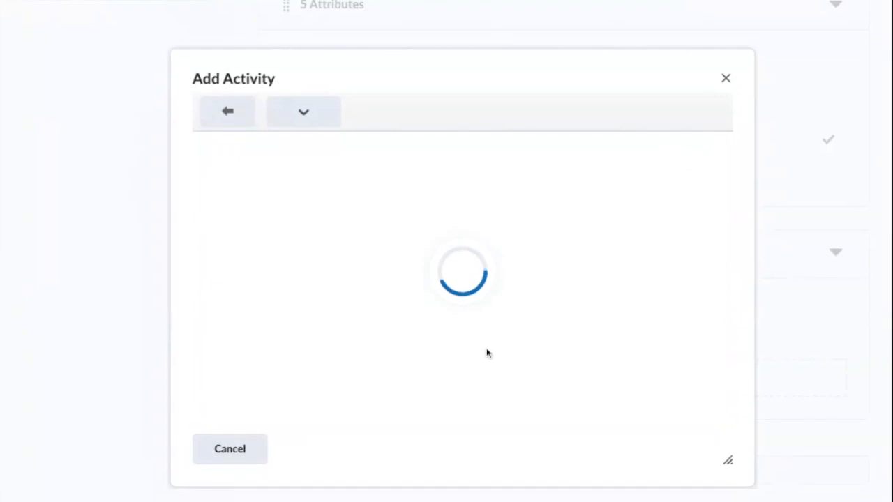
Step: Review the Blended Teaching module's sub-modules and the external learning tool topics listed in each of them
{"action": "scroll", "coordinate": [594, 408], "scroll_direction": "down", "scroll_amount": 3}
{"action": "scroll", "coordinate": [606, 416], "scroll_direction": "down", "scroll_amount": 10}
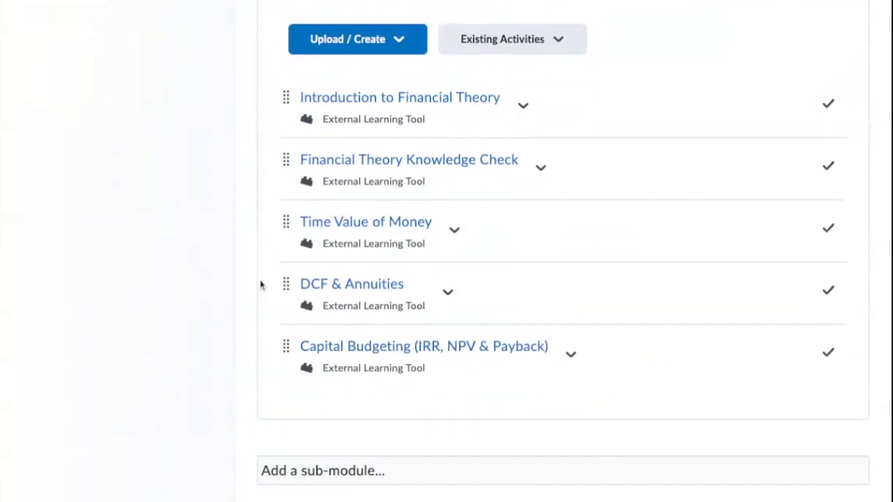
{"action": "scroll", "coordinate": [245, 328], "scroll_direction": "up", "scroll_amount": 8}
{"action": "scroll", "coordinate": [245, 330], "scroll_direction": "up", "scroll_amount": 5}
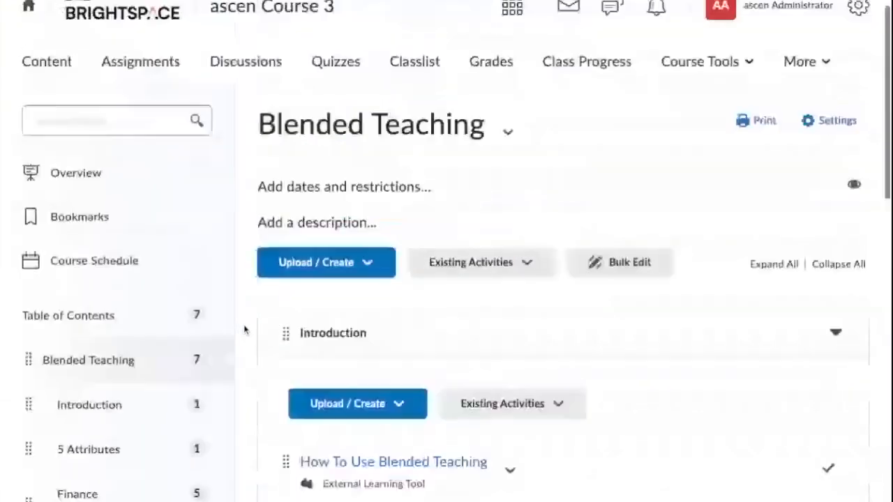
{"action": "scroll", "coordinate": [246, 328], "scroll_direction": "up", "scroll_amount": 1}
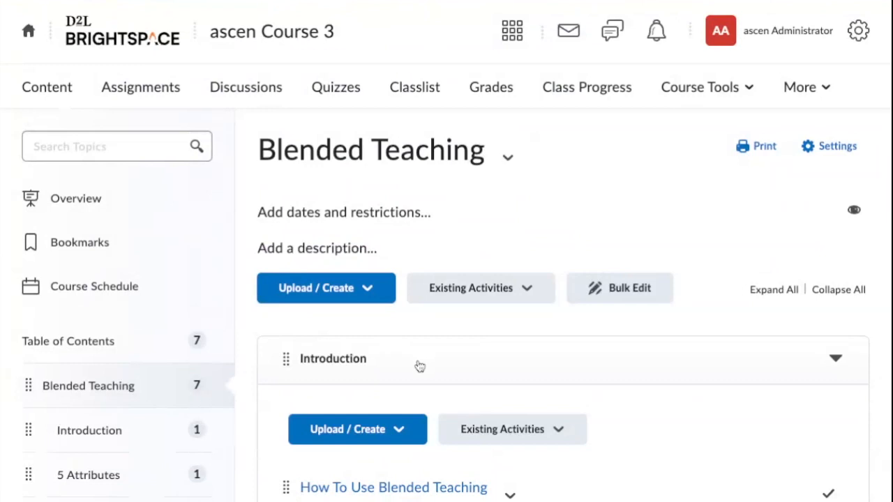
{"action": "scroll", "coordinate": [431, 446], "scroll_direction": "down", "scroll_amount": 4}
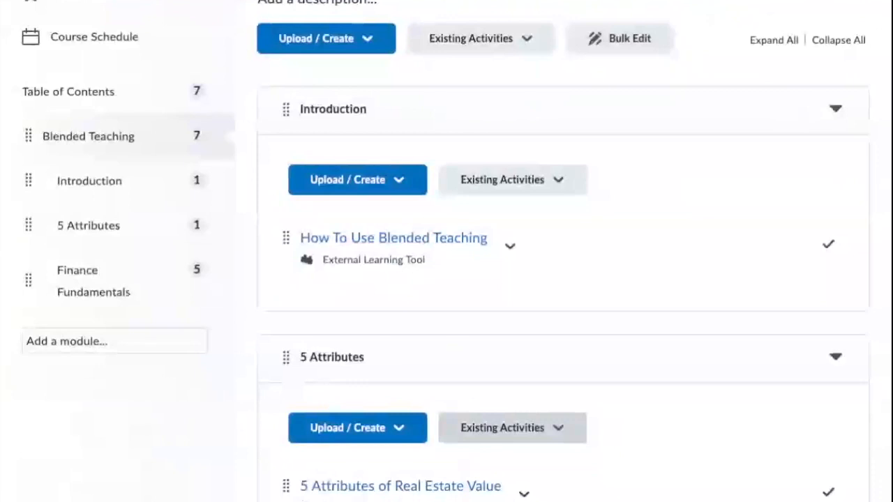
{"action": "scroll", "coordinate": [410, 367], "scroll_direction": "up", "scroll_amount": 3}
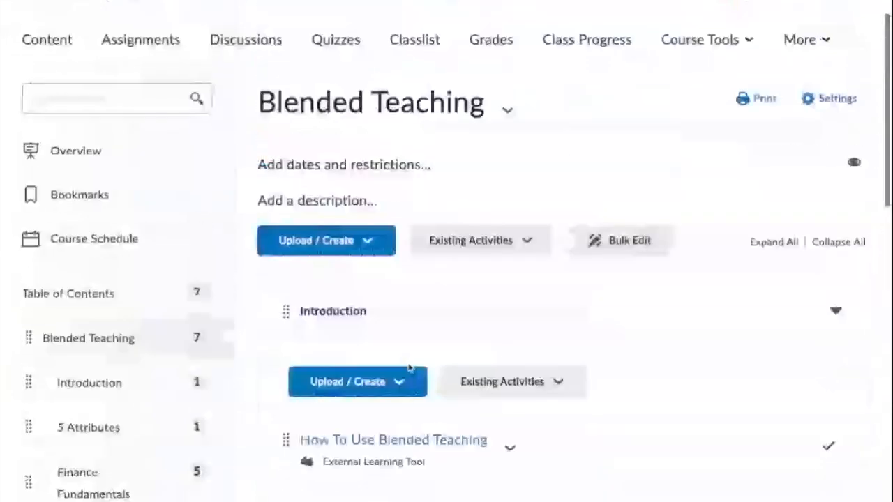
{"action": "scroll", "coordinate": [409, 368], "scroll_direction": "up", "scroll_amount": 1}
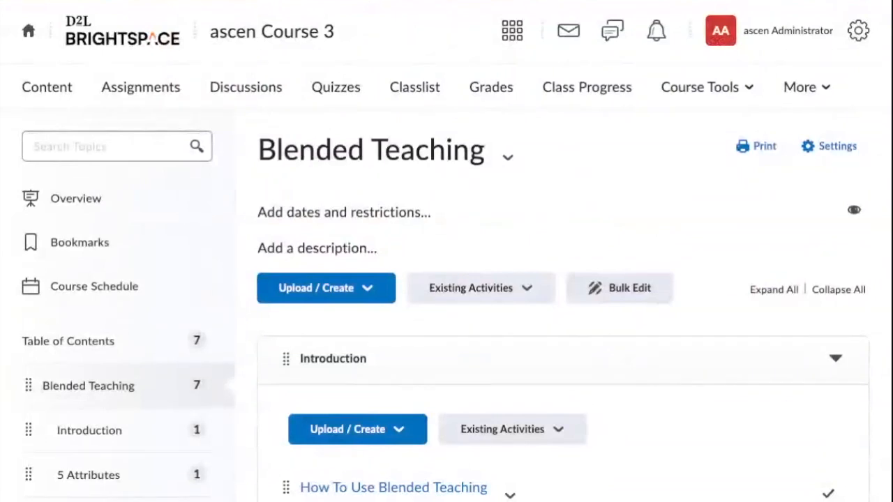
Step: Open the 5 Attributes of Real Estate Value topic and examine its video, introduction text and chapter list
{"action": "scroll", "coordinate": [592, 304], "scroll_direction": "down", "scroll_amount": 1}
{"action": "scroll", "coordinate": [355, 385], "scroll_direction": "down", "scroll_amount": 1}
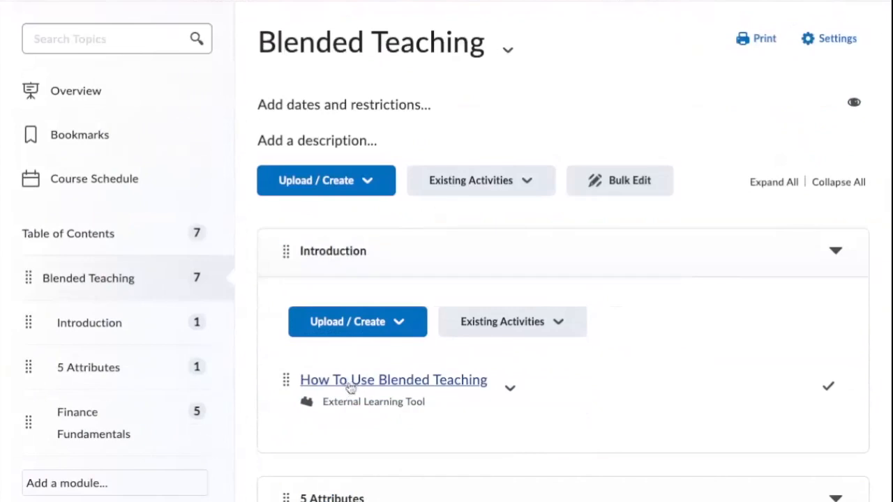
{"action": "scroll", "coordinate": [388, 388], "scroll_direction": "down", "scroll_amount": 3}
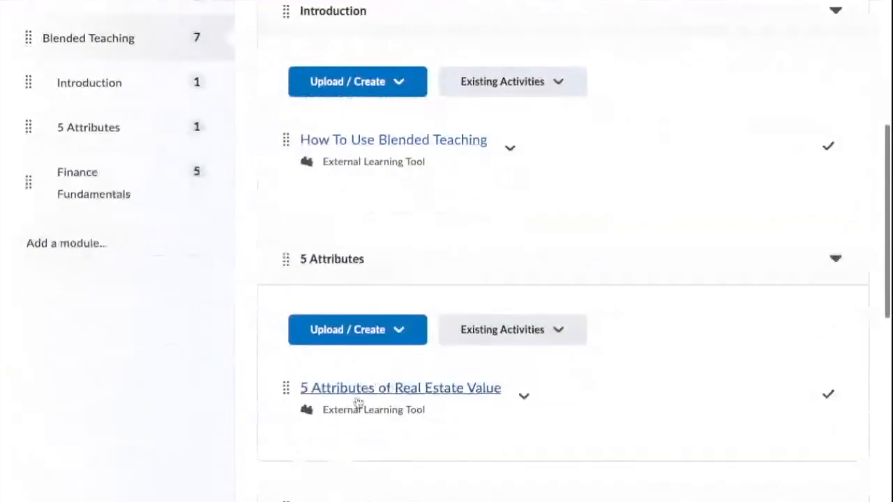
{"action": "left_click", "coordinate": [359, 395]}
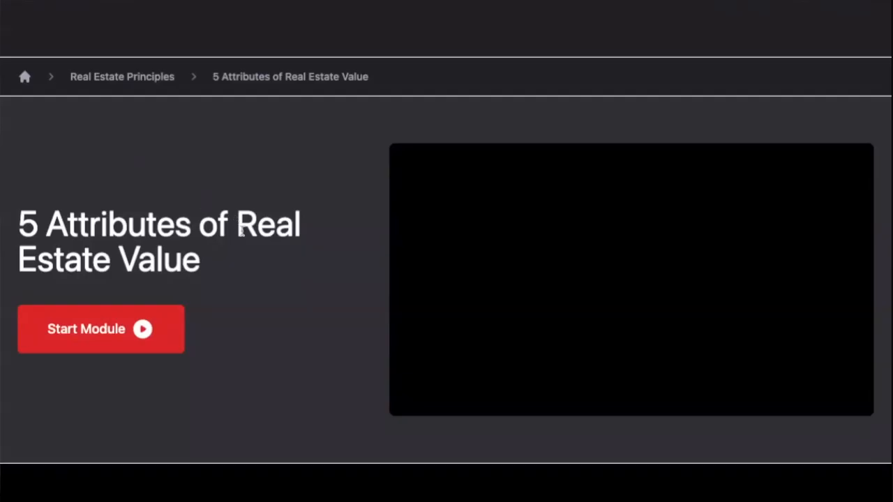
{"action": "scroll", "coordinate": [261, 265], "scroll_direction": "down", "scroll_amount": 2}
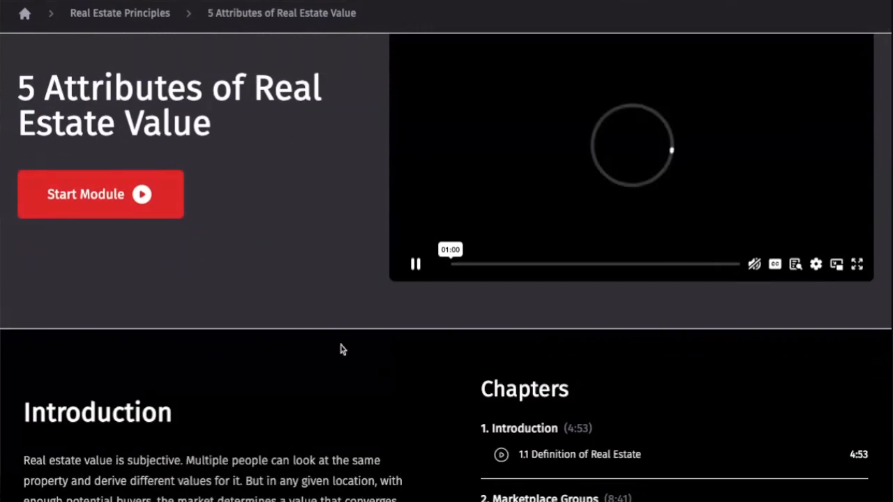
{"action": "scroll", "coordinate": [405, 353], "scroll_direction": "down", "scroll_amount": 1}
{"action": "scroll", "coordinate": [402, 364], "scroll_direction": "down", "scroll_amount": 1}
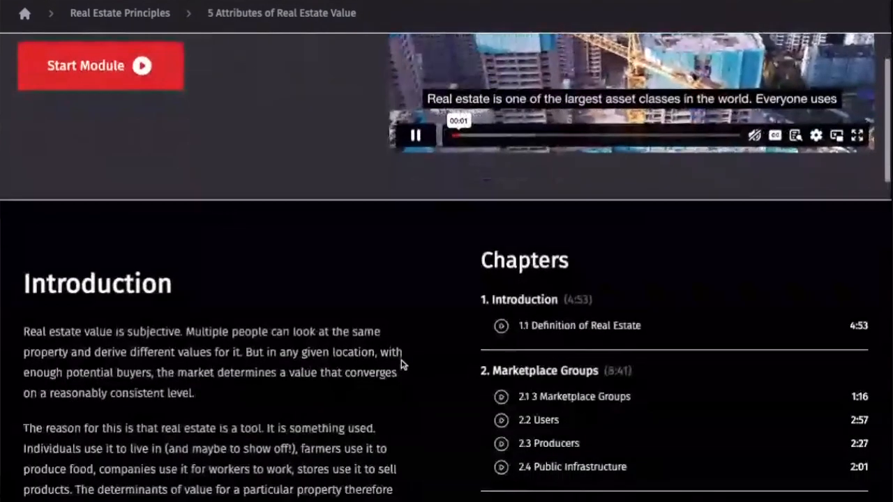